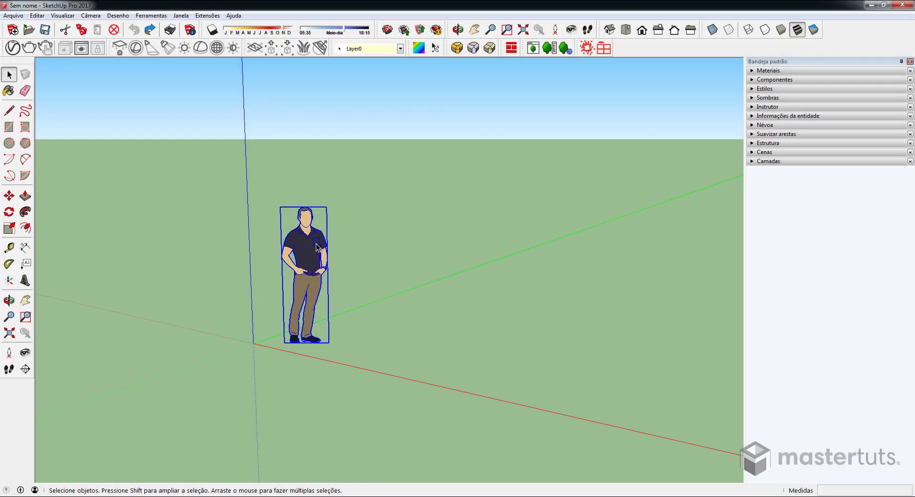
Delete the default person figure to leave an empty scene.
{"action": "key", "text": "Delete"}
Draw a square base at the origin and push it up into a 1 m cube.
{"action": "key", "text": "r"}
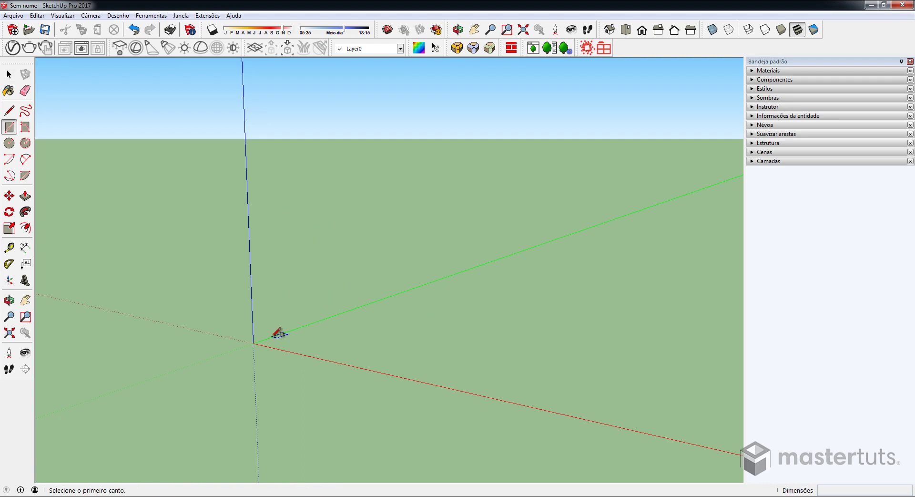
{"action": "left_click", "coordinate": [264, 339]}
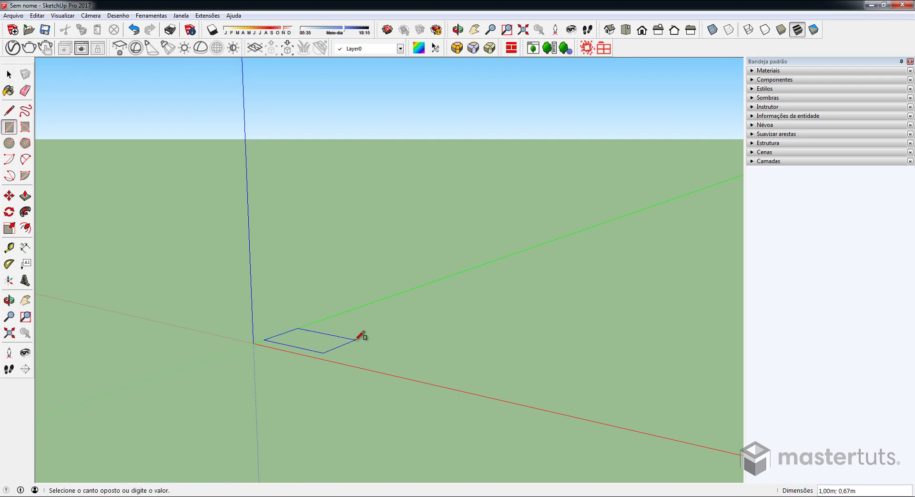
{"action": "left_click", "coordinate": [369, 333]}
{"action": "key", "text": "p"}
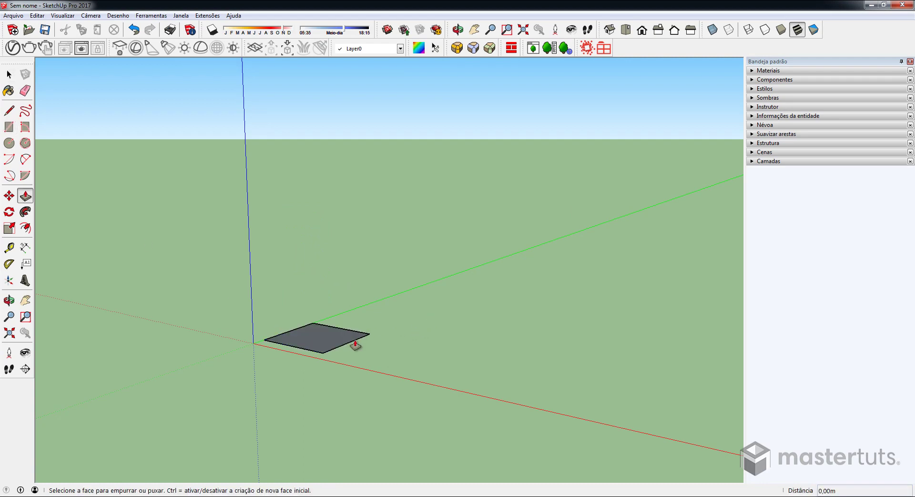
{"action": "left_click", "coordinate": [320, 346]}
{"action": "type", "text": "1"}
{"action": "key", "text": "Return"}
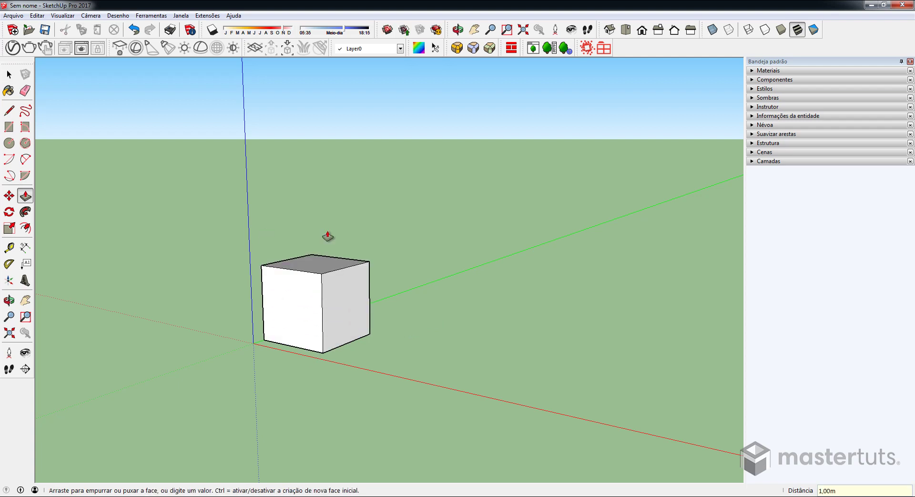
Copy the cube to a spot beside the original and orbit to view both.
{"action": "key", "text": "space"}
{"action": "left_click_drag", "start_coordinate": [242, 215], "coordinate": [476, 435]}
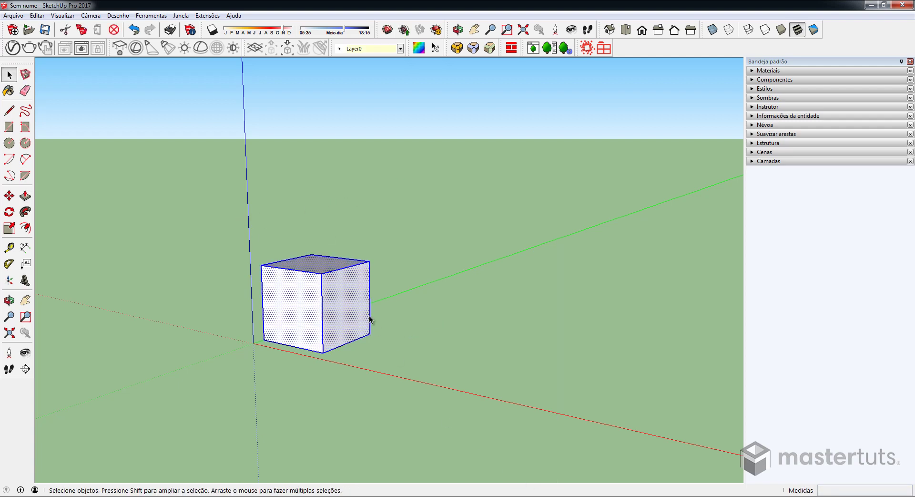
{"action": "key", "text": "m"}
{"action": "left_click", "coordinate": [376, 338]}
{"action": "key", "text": "ctrl"}
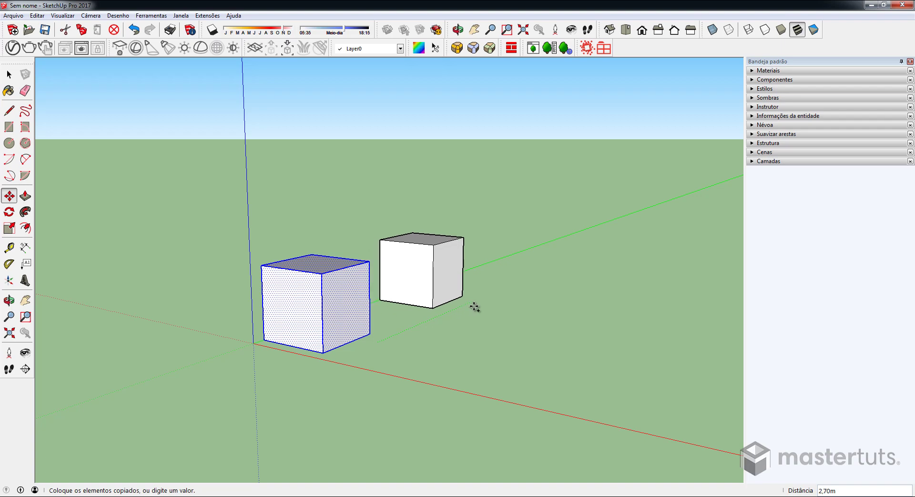
{"action": "left_click", "coordinate": [479, 305]}
{"action": "key", "text": "space"}
{"action": "left_click", "coordinate": [402, 328]}
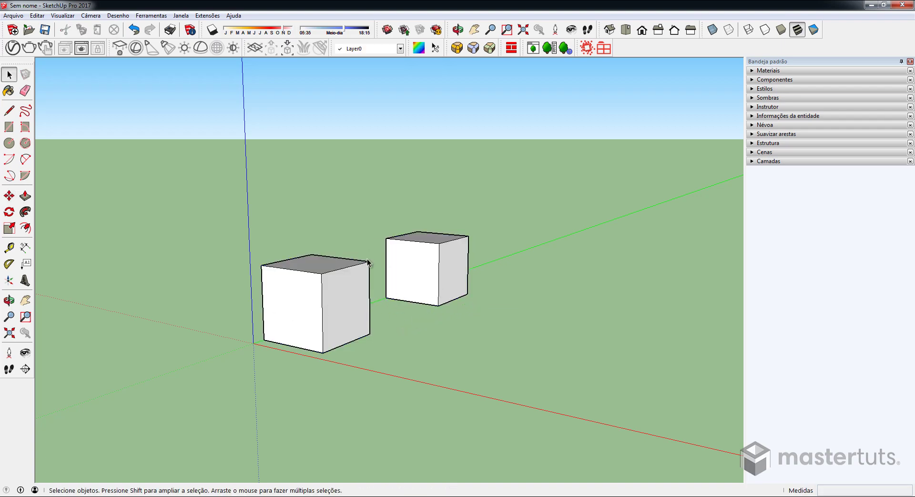
{"action": "mouse_move", "coordinate": [370, 263]}
{"action": "middle_mouse_down"}
{"action": "mouse_move", "coordinate": [360, 298]}
{"action": "mouse_move", "coordinate": [296, 312]}
{"action": "mouse_move", "coordinate": [240, 246]}
{"action": "mouse_move", "coordinate": [245, 254]}
{"action": "middle_mouse_up"}
Make the left cube at the origin a group, then select the right cube.
{"action": "left_click_drag", "start_coordinate": [222, 198], "coordinate": [354, 332]}
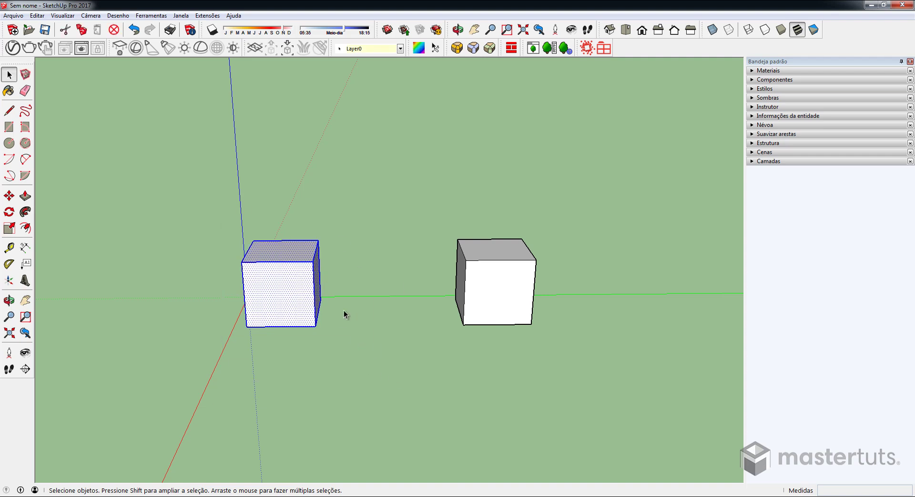
{"action": "right_click", "coordinate": [294, 260]}
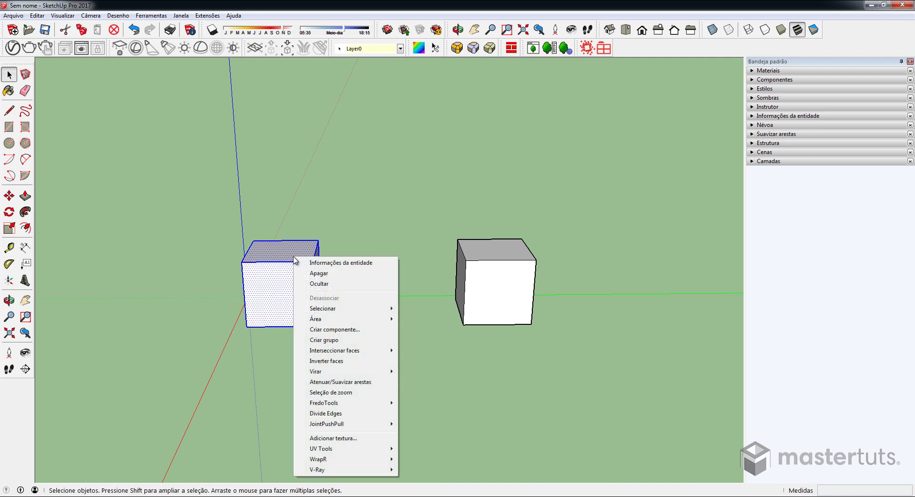
{"action": "left_click", "coordinate": [336, 340]}
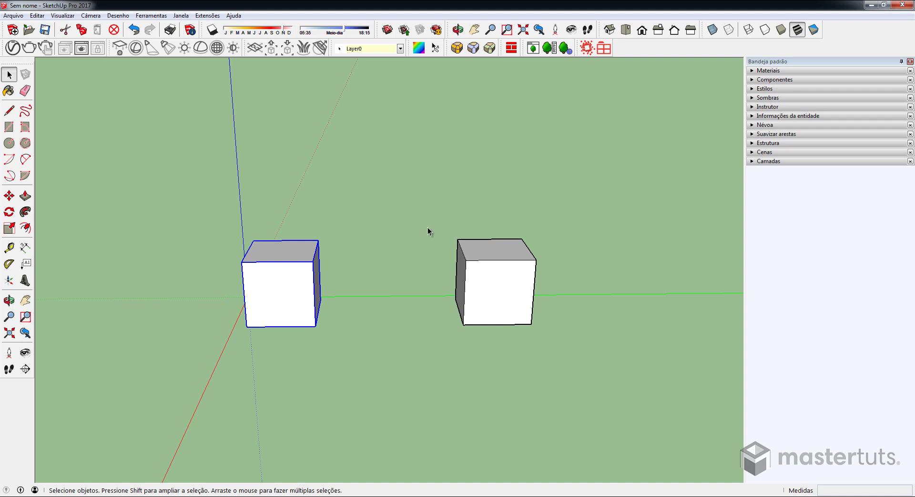
{"action": "left_click_drag", "start_coordinate": [428, 224], "coordinate": [594, 364]}
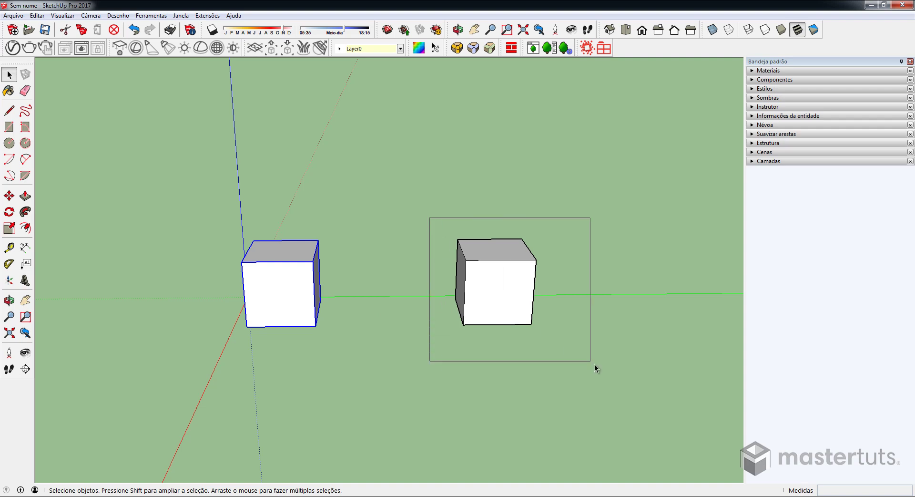
Turn the right cube into a component with definition name 'caixa' and orbit to see both cubes.
{"action": "right_click", "coordinate": [486, 280]}
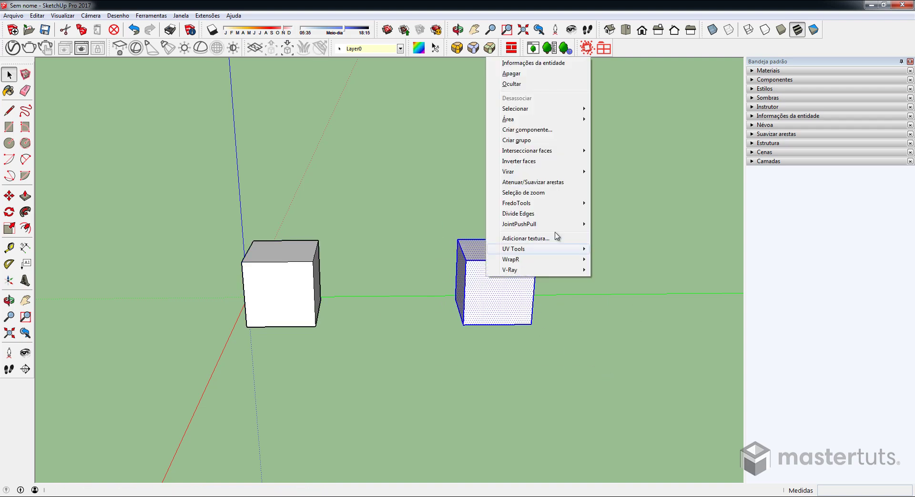
{"action": "left_click", "coordinate": [526, 130]}
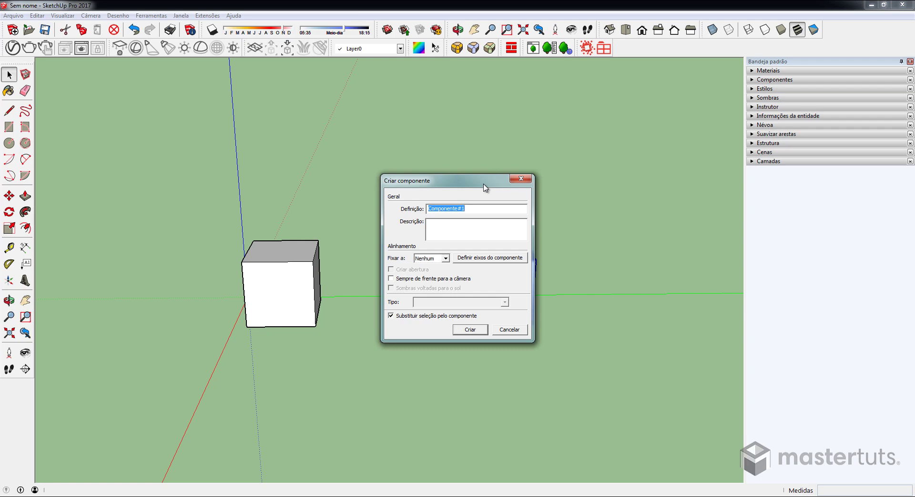
{"action": "type", "text": "caixa"}
{"action": "left_click", "coordinate": [470, 329]}
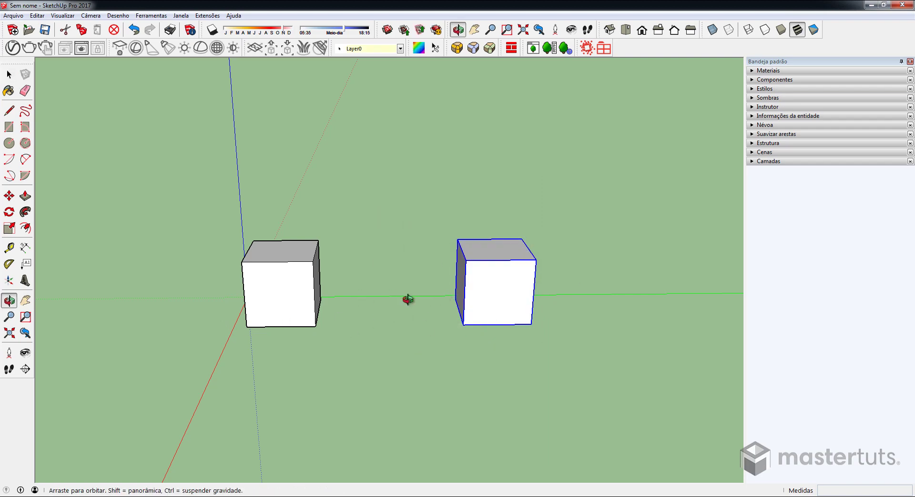
{"action": "middle_click_drag", "start_coordinate": [408, 298], "coordinate": [622, 308]}
{"action": "left_click", "coordinate": [361, 292]}
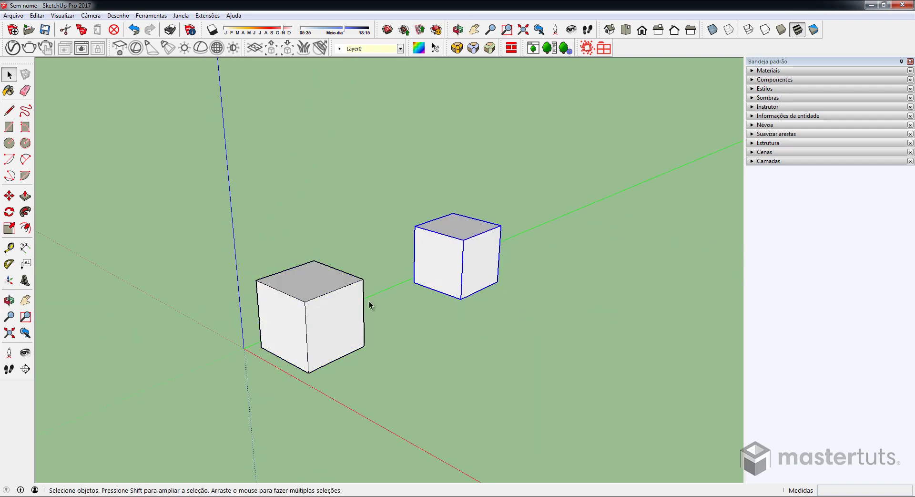
{"action": "left_click", "coordinate": [415, 273]}
{"action": "left_click", "coordinate": [328, 316]}
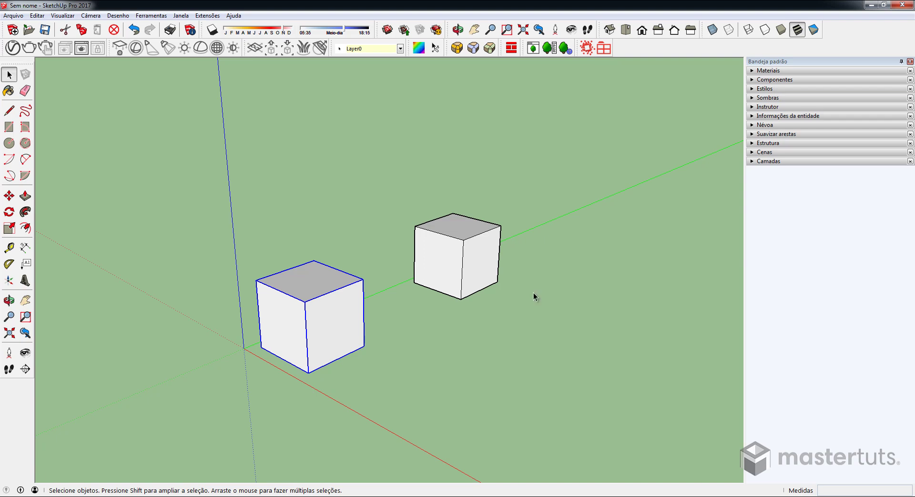
{"action": "mouse_move", "coordinate": [533, 293]}
{"action": "middle_mouse_down"}
{"action": "mouse_move", "coordinate": [229, 175]}
{"action": "mouse_move", "coordinate": [334, 253]}
{"action": "mouse_move", "coordinate": [389, 249]}
{"action": "mouse_move", "coordinate": [343, 260]}
{"action": "mouse_move", "coordinate": [421, 272]}
{"action": "middle_mouse_up"}
Draw a large flat rectangle on the ground as a plane.
{"action": "key", "text": "r"}
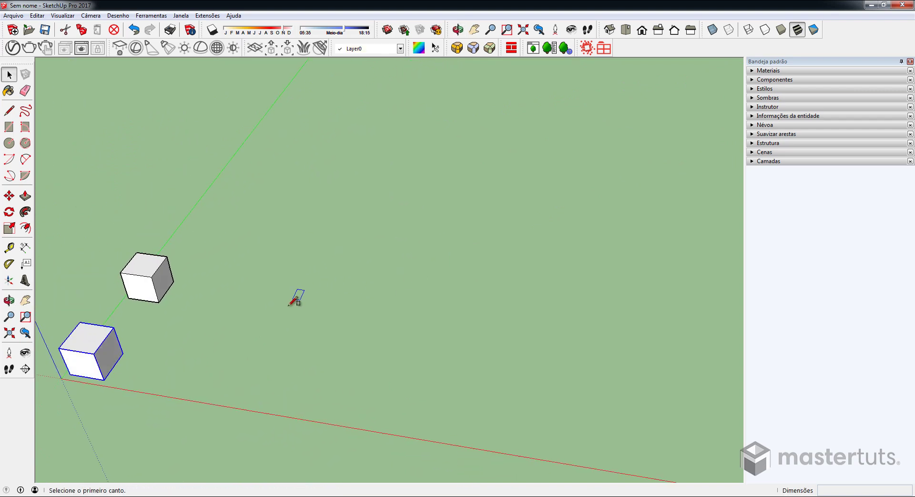
{"action": "left_click", "coordinate": [289, 305]}
{"action": "left_click", "coordinate": [537, 172]}
{"action": "key", "text": "space"}
{"action": "scroll", "coordinate": [345, 279], "scroll_direction": "up", "scroll_amount": 4}
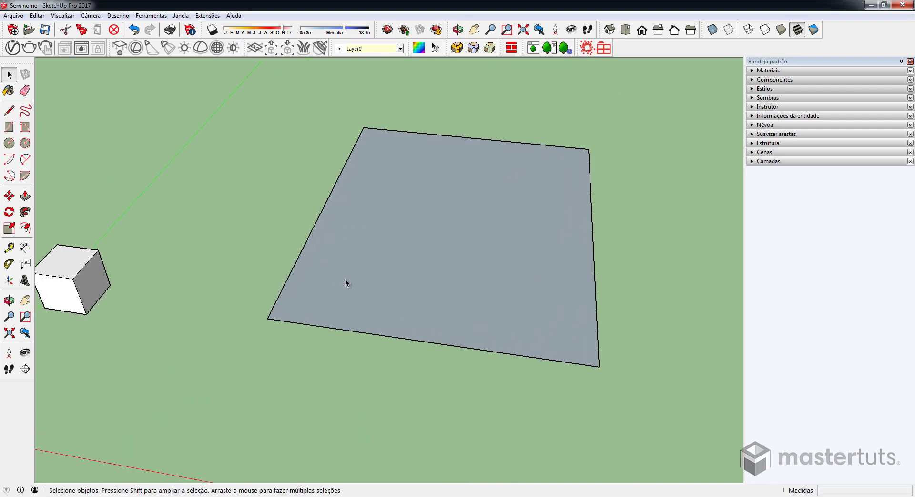
{"action": "scroll", "coordinate": [345, 281], "scroll_direction": "up", "scroll_amount": 1}
Draw a small square on the plane's left corner, extrude it into a cube, and select it.
{"action": "key", "text": "r"}
{"action": "left_click", "coordinate": [261, 322]}
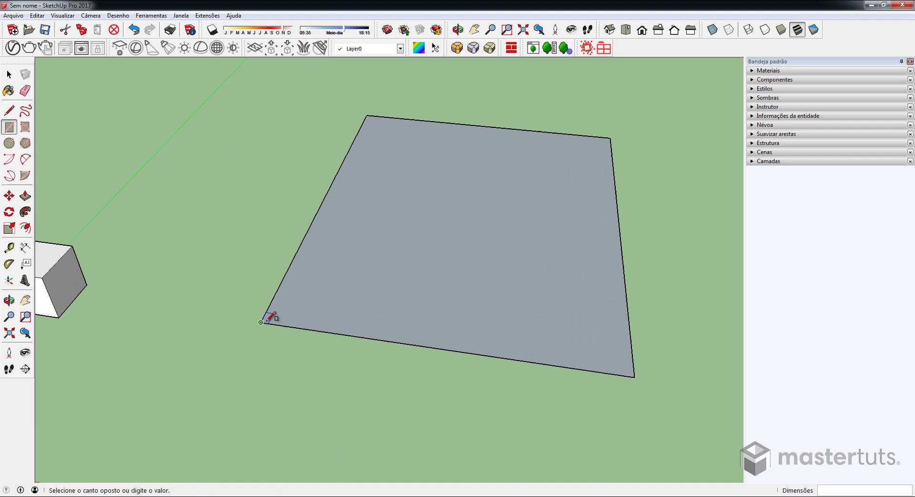
{"action": "left_click", "coordinate": [332, 291]}
{"action": "key", "text": "p"}
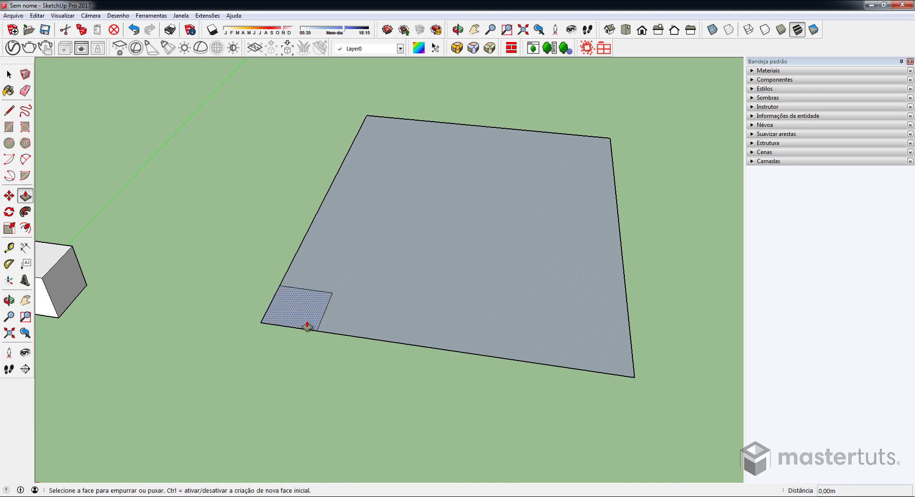
{"action": "left_click", "coordinate": [307, 325]}
{"action": "left_click", "coordinate": [300, 284]}
{"action": "mouse_move", "coordinate": [300, 284]}
{"action": "middle_mouse_down"}
{"action": "mouse_move", "coordinate": [208, 206]}
{"action": "mouse_move", "coordinate": [311, 276]}
{"action": "mouse_move", "coordinate": [322, 272]}
{"action": "mouse_move", "coordinate": [351, 310]}
{"action": "mouse_move", "coordinate": [375, 242]}
{"action": "middle_mouse_up"}
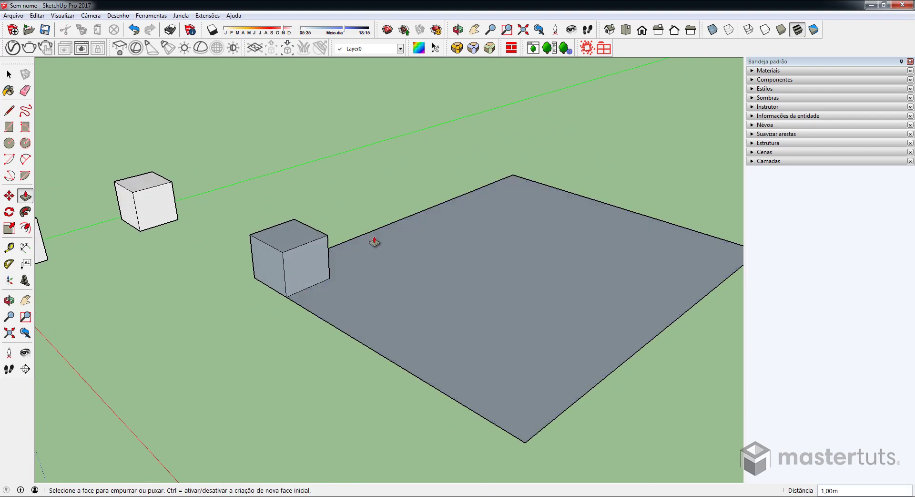
{"action": "key", "text": "space"}
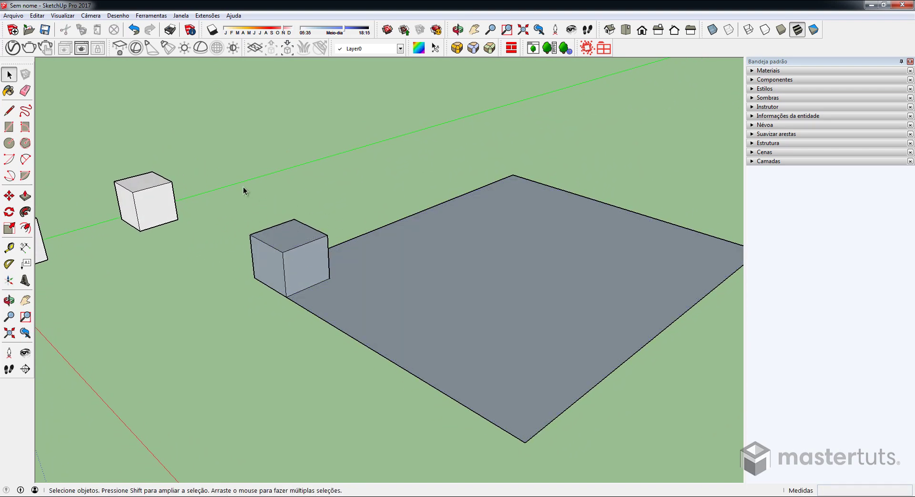
{"action": "mouse_move", "coordinate": [243, 187]}
{"action": "left_mouse_down"}
{"action": "mouse_move", "coordinate": [426, 347]}
{"action": "mouse_move", "coordinate": [370, 331]}
{"action": "left_mouse_up"}
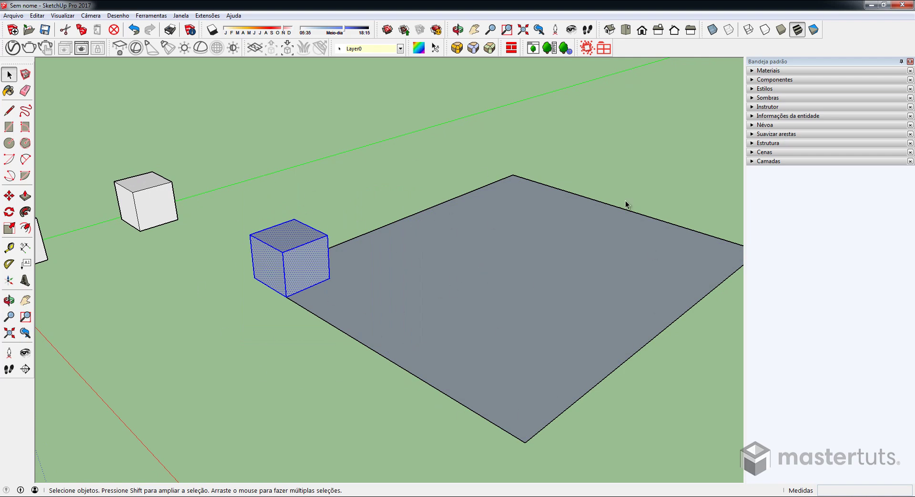
Try moving the fused cube, undo back to its flat square, and delete the leftover square.
{"action": "key", "text": "m"}
{"action": "left_click", "coordinate": [329, 277]}
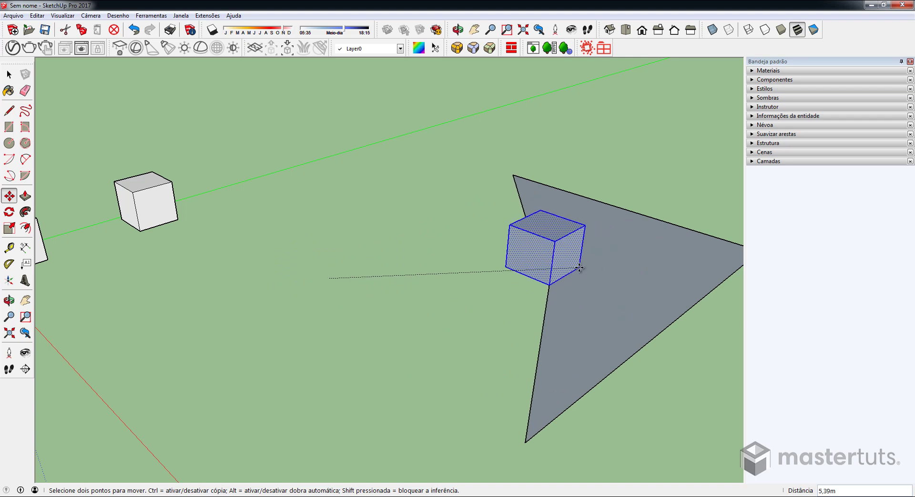
{"action": "key", "text": "Escape"}
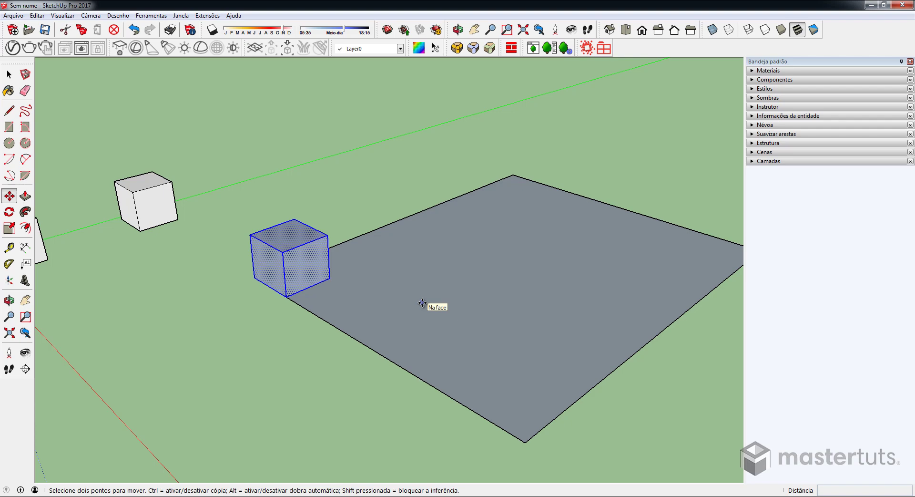
{"action": "key", "text": "ctrl+z"}
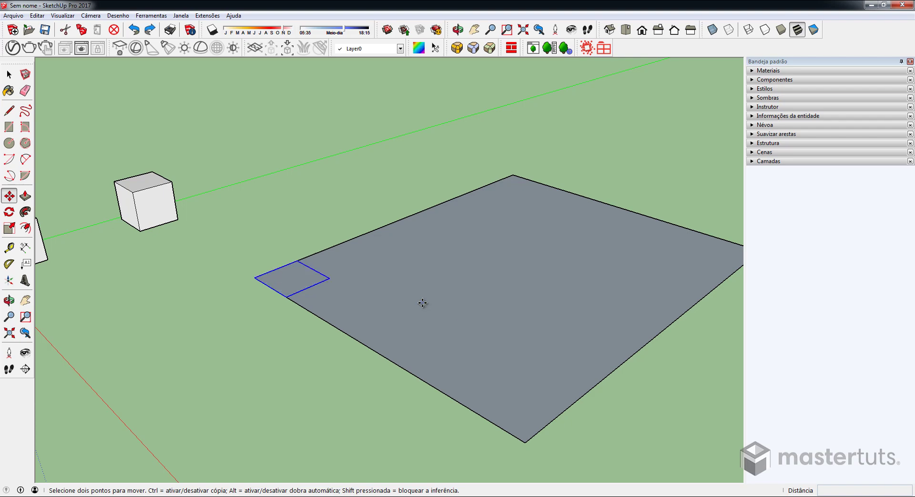
{"action": "key", "text": "Delete"}
Make the grey ground plane a group.
{"action": "key", "text": "space"}
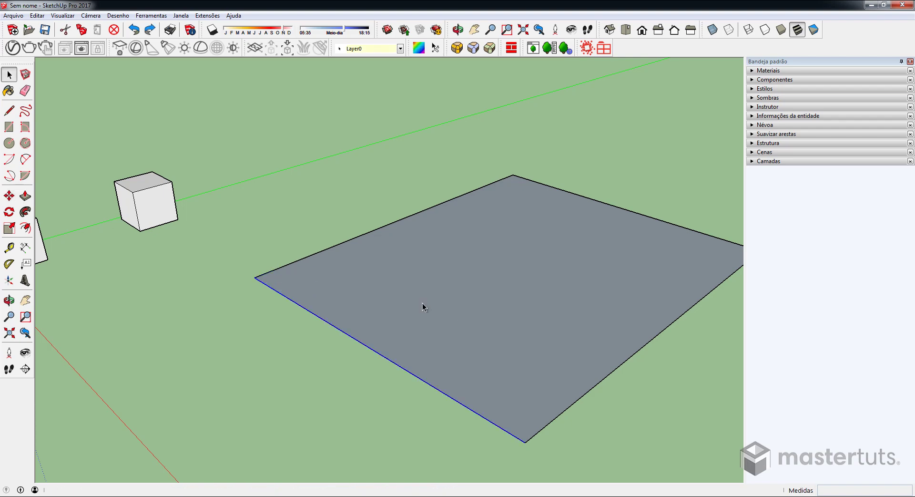
{"action": "left_click", "coordinate": [423, 303]}
{"action": "right_click", "coordinate": [466, 276]}
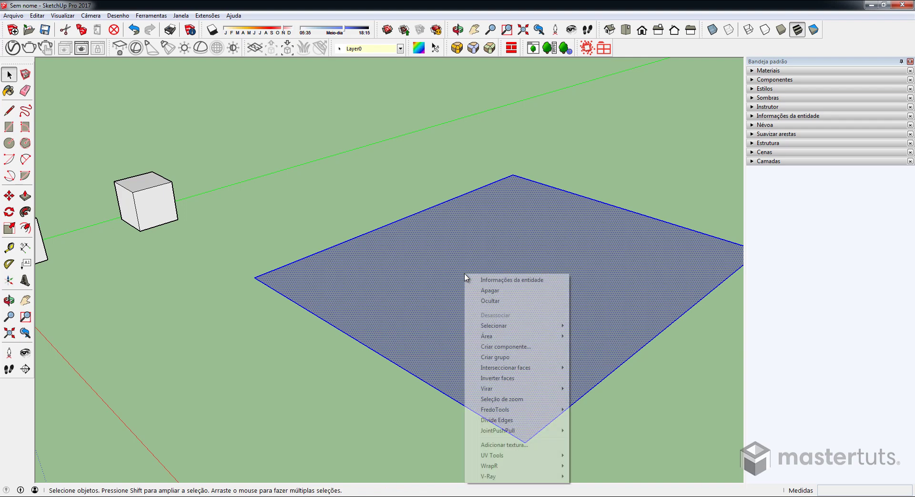
{"action": "left_click", "coordinate": [498, 357]}
Draw a new cube at the plane's left corner and make it a separate group.
{"action": "key", "text": "r"}
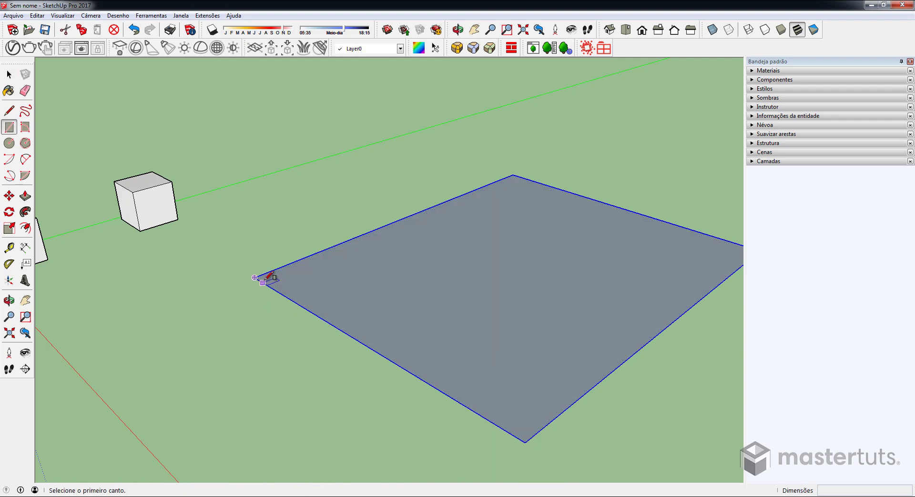
{"action": "left_click", "coordinate": [255, 278]}
{"action": "left_click", "coordinate": [333, 277]}
{"action": "key", "text": "p"}
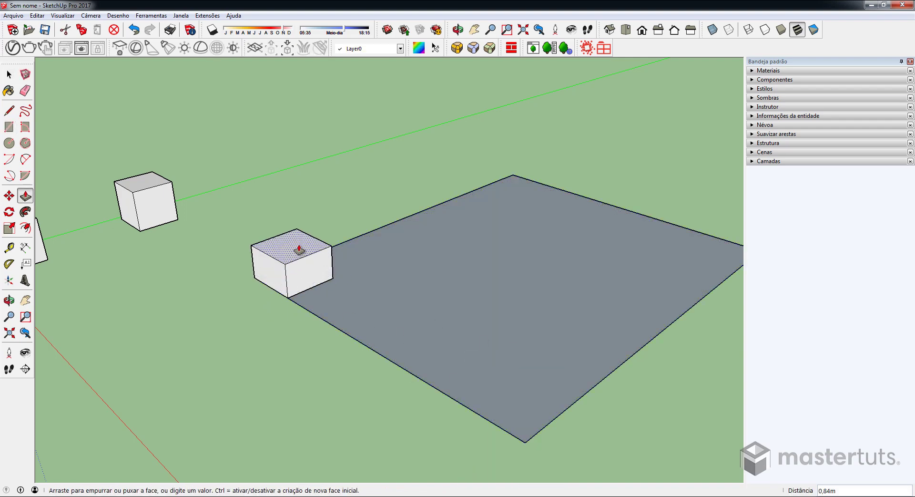
{"action": "left_click_drag", "start_coordinate": [299, 289], "coordinate": [297, 238]}
{"action": "key", "text": "space"}
{"action": "left_click_drag", "start_coordinate": [198, 182], "coordinate": [423, 350]}
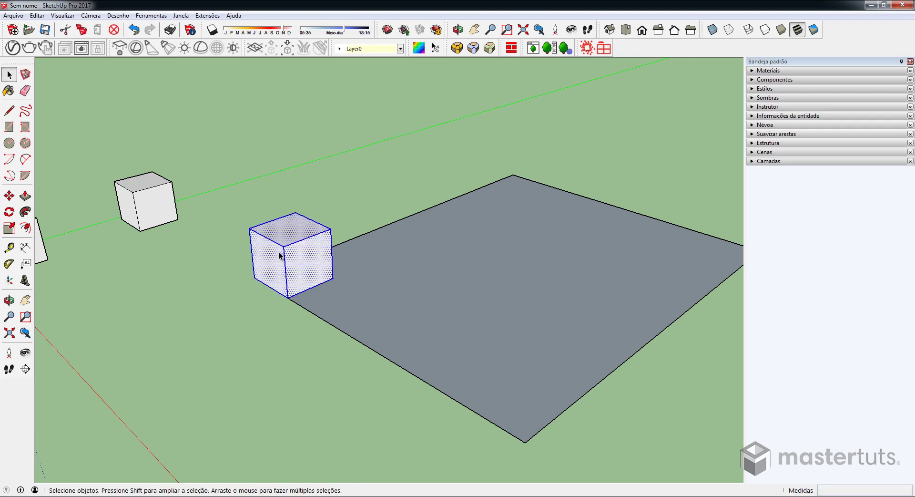
{"action": "right_click", "coordinate": [296, 255]}
{"action": "left_click", "coordinate": [329, 342]}
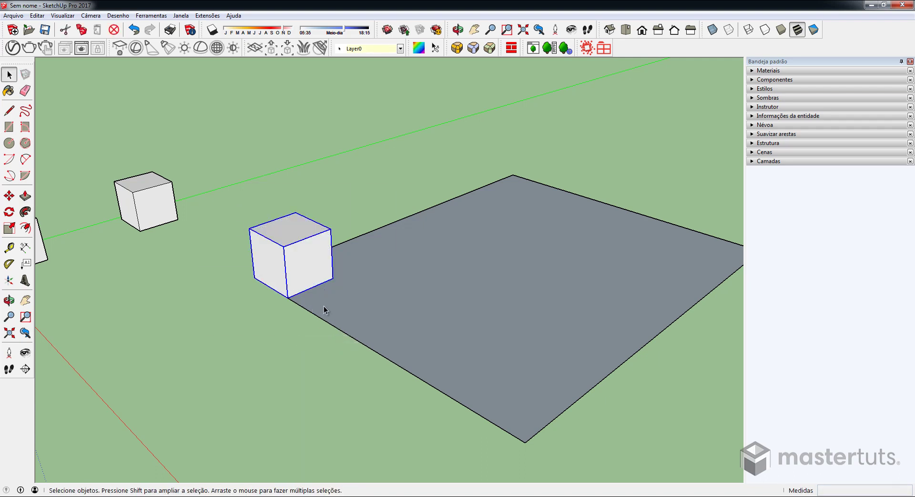
Move the grouped cube across the plane to its middle without tearing the plane.
{"action": "key", "text": "m"}
{"action": "left_click", "coordinate": [332, 278]}
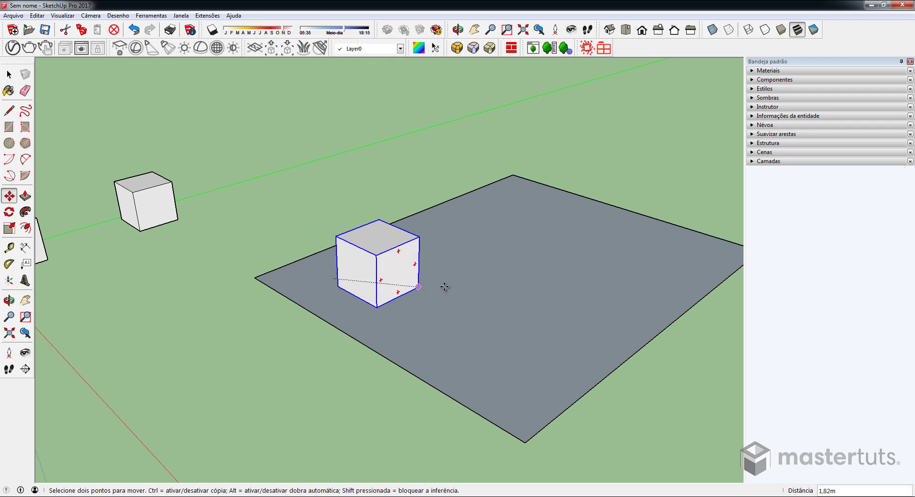
{"action": "left_click", "coordinate": [571, 275]}
{"action": "left_click", "coordinate": [620, 316]}
{"action": "left_click", "coordinate": [500, 317]}
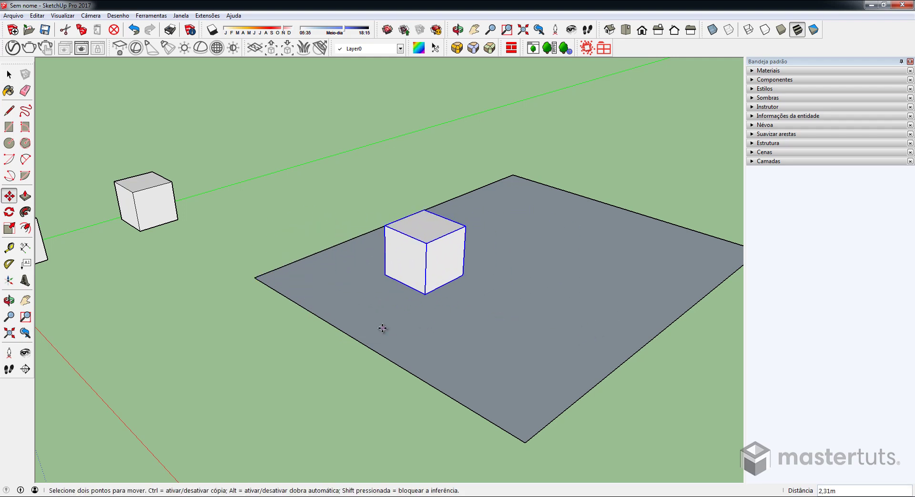
{"action": "left_click", "coordinate": [382, 328]}
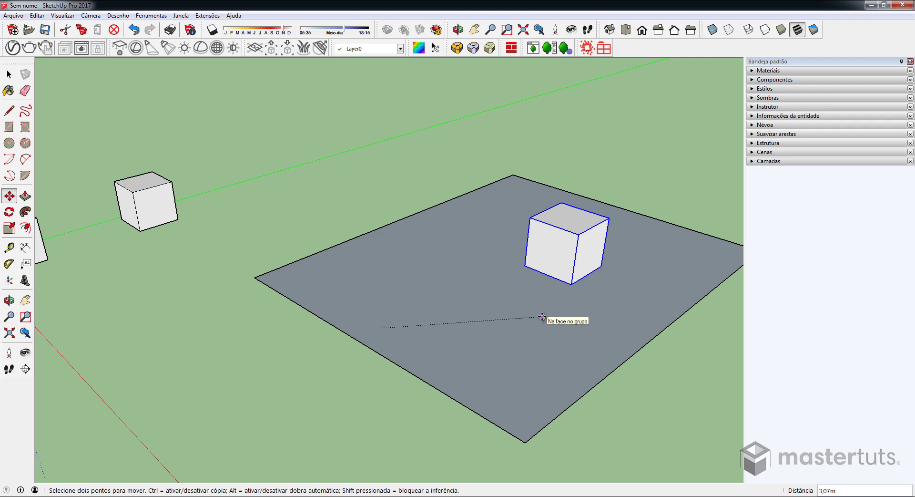
{"action": "left_click", "coordinate": [398, 296]}
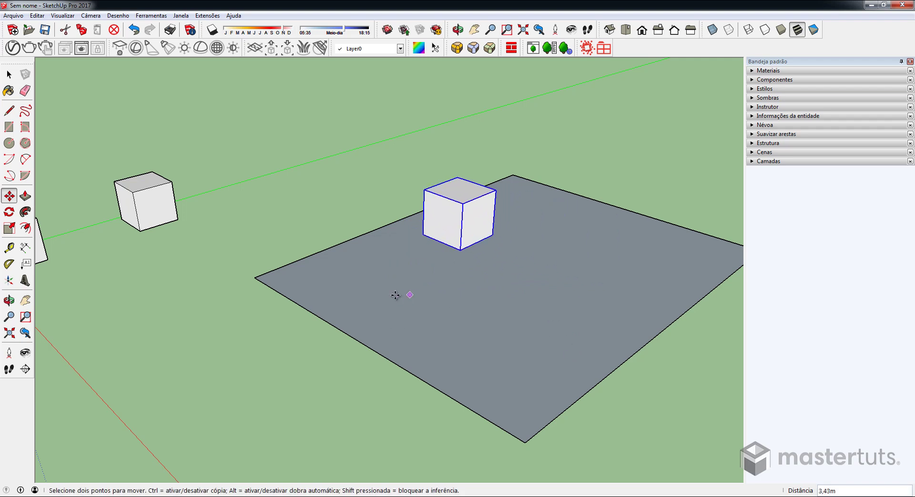
{"action": "key", "text": "ctrl+z"}
{"action": "key", "text": "space"}
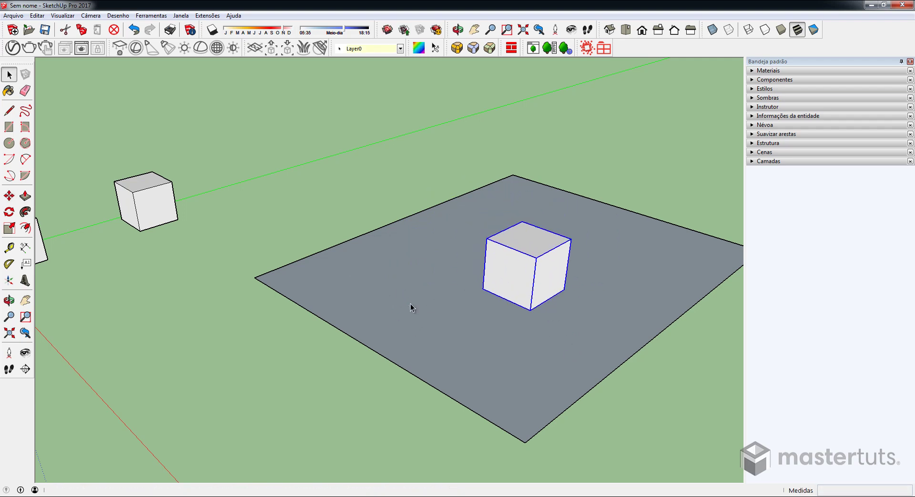
{"action": "left_click", "coordinate": [492, 281]}
{"action": "left_click", "coordinate": [371, 357]}
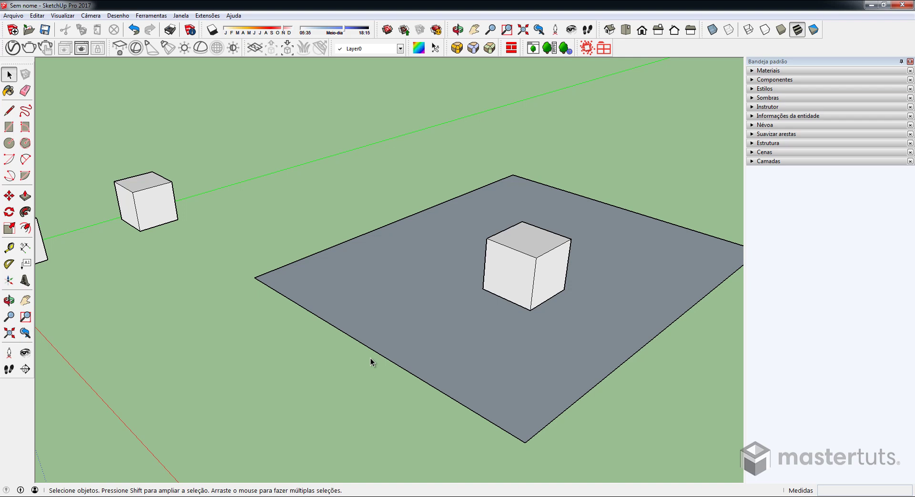
Delete the plane with its cube, then orbit and select the two remaining cubes.
{"action": "left_click_drag", "start_coordinate": [335, 387], "coordinate": [339, 383]}
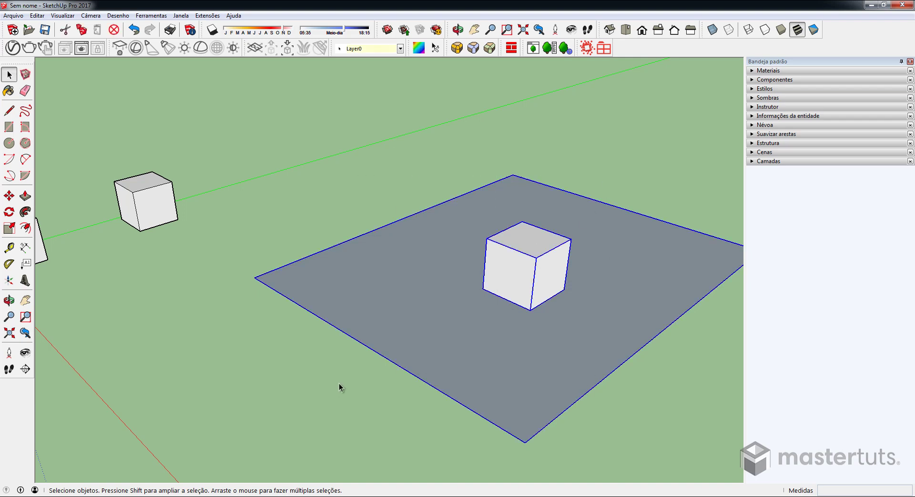
{"action": "key", "text": "Delete"}
{"action": "left_click", "coordinate": [159, 204]}
{"action": "middle_click_drag", "start_coordinate": [178, 214], "coordinate": [341, 258]}
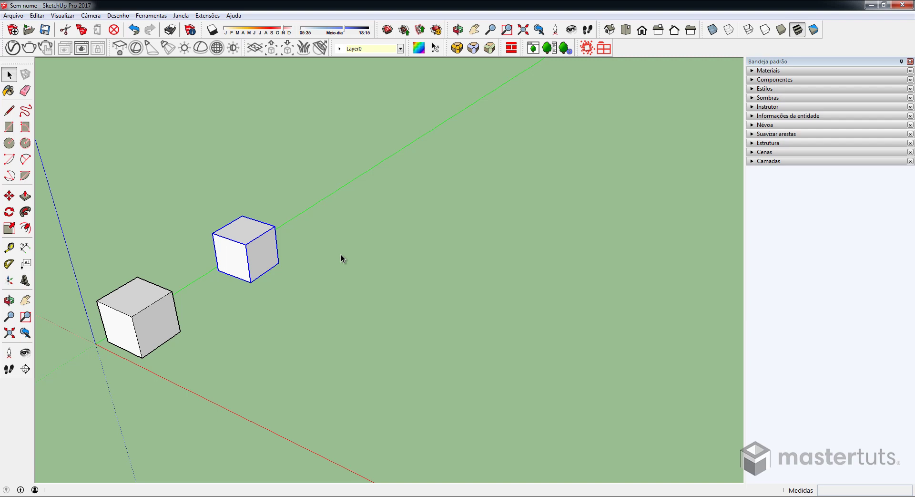
{"action": "mouse_move", "coordinate": [342, 258]}
{"action": "middle_mouse_down"}
{"action": "mouse_move", "coordinate": [306, 245]}
{"action": "mouse_move", "coordinate": [307, 219]}
{"action": "middle_mouse_up"}
{"action": "left_click_drag", "start_coordinate": [107, 208], "coordinate": [314, 394]}
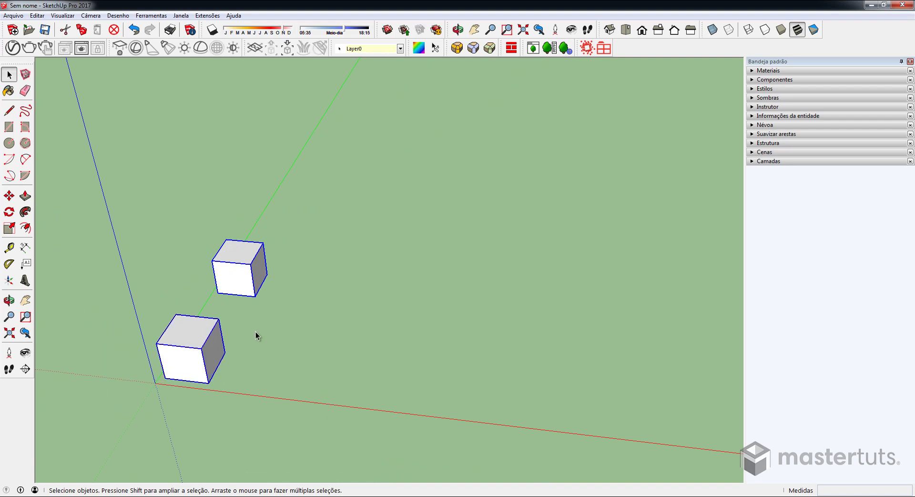
Copy both cubes, the group and the caixa component, alongside the originals.
{"action": "key", "text": "m"}
{"action": "key", "text": "ctrl"}
{"action": "left_click", "coordinate": [239, 368]}
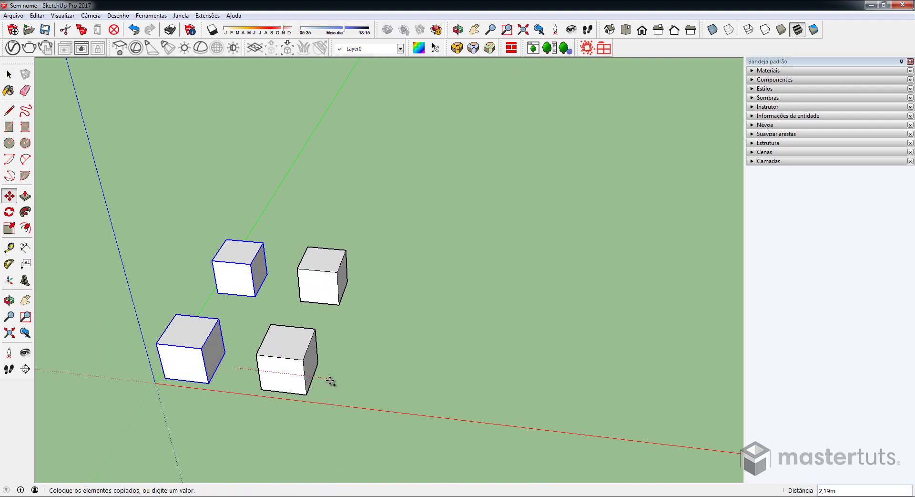
{"action": "left_click", "coordinate": [331, 384]}
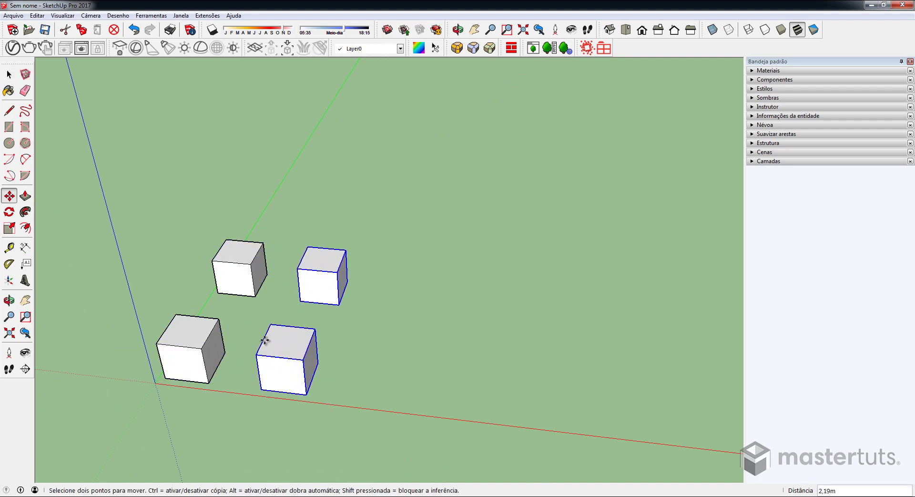
Inside the bottom-left group, draw a line across the top and lift it into a roof ridge.
{"action": "key", "text": "space"}
{"action": "left_click", "coordinate": [188, 330]}
{"action": "double_click", "coordinate": [154, 339]}
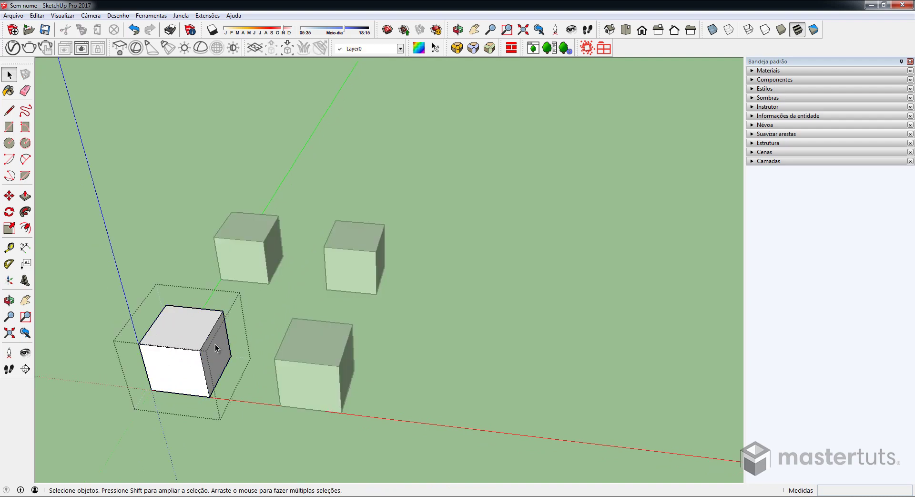
{"action": "key", "text": "l"}
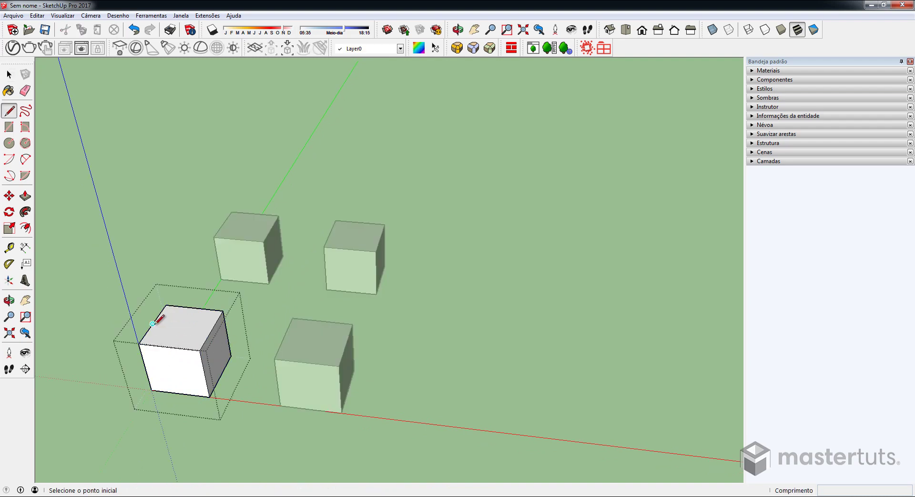
{"action": "left_click", "coordinate": [152, 323]}
{"action": "left_click", "coordinate": [214, 328]}
{"action": "key", "text": "m"}
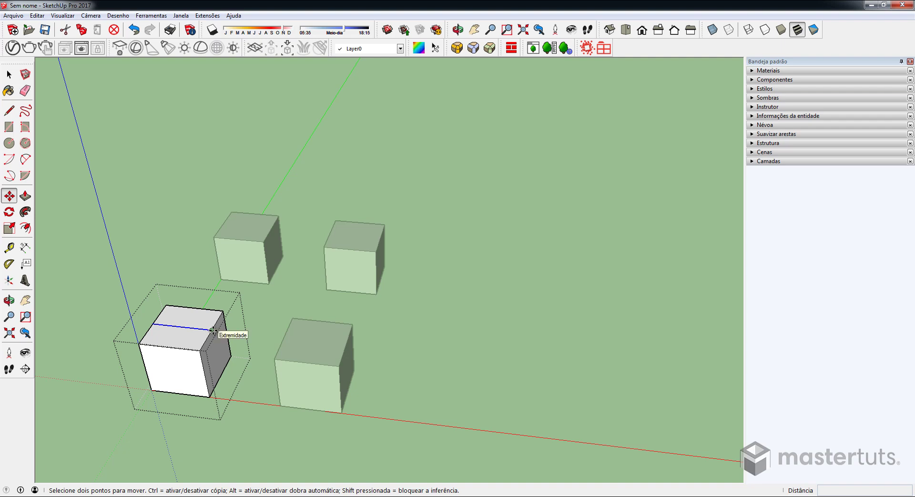
{"action": "left_click", "coordinate": [213, 329]}
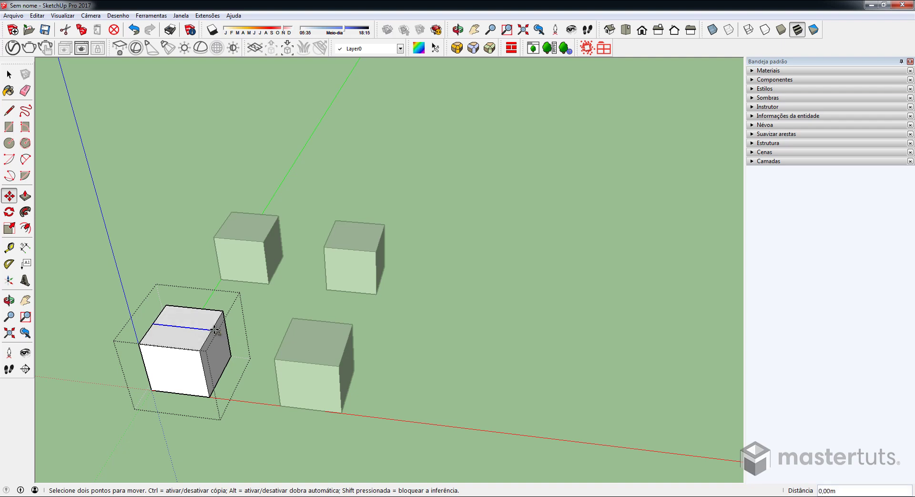
{"action": "mouse_move", "coordinate": [210, 305]}
{"action": "middle_mouse_down"}
{"action": "mouse_move", "coordinate": [76, 310]}
{"action": "mouse_move", "coordinate": [190, 286]}
{"action": "middle_mouse_up"}
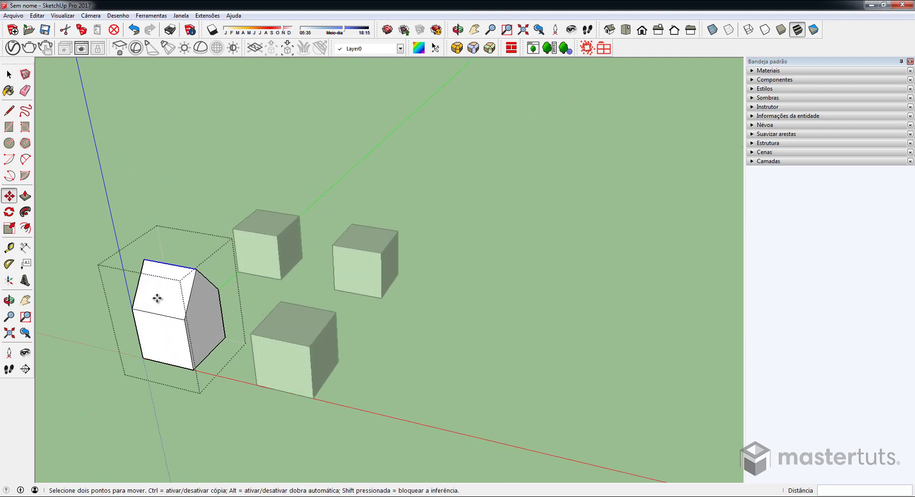
Open the top-left caixa component and draw a line across its top face.
{"action": "key", "text": "space"}
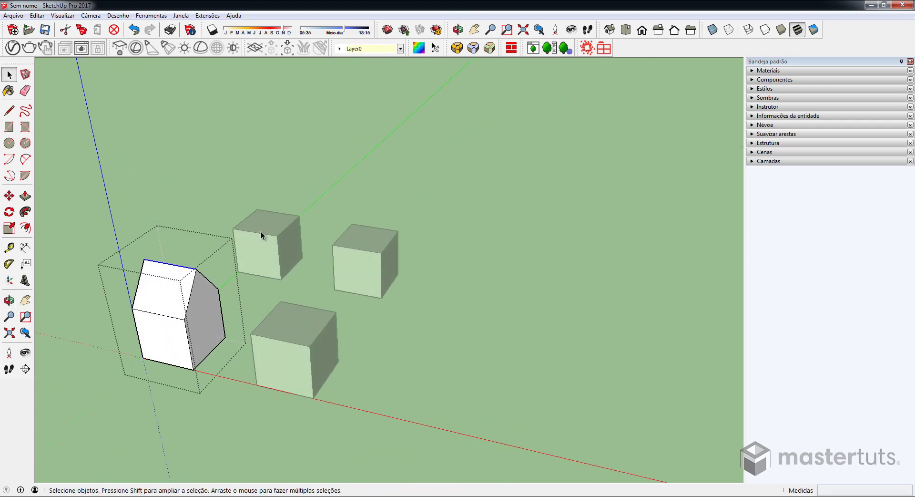
{"action": "double_click", "coordinate": [261, 235]}
{"action": "middle_click_drag", "start_coordinate": [261, 234], "coordinate": [272, 286]}
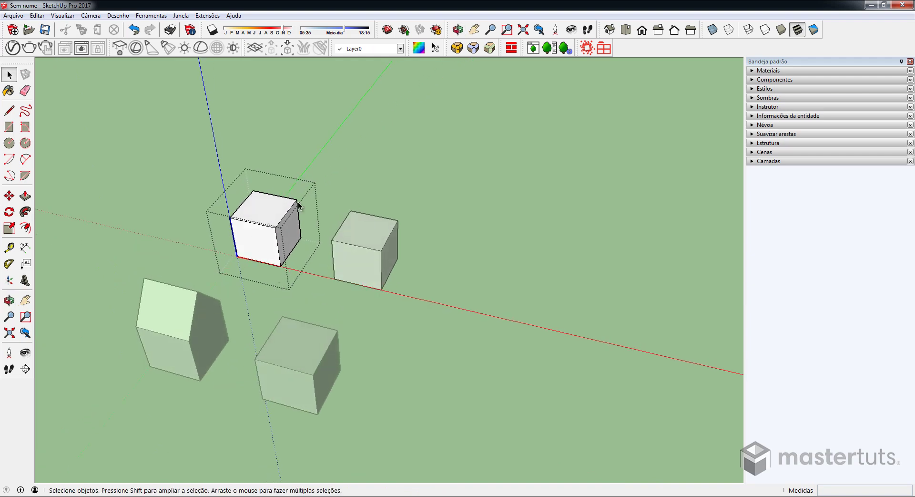
{"action": "key", "text": "l"}
{"action": "left_click", "coordinate": [241, 203]}
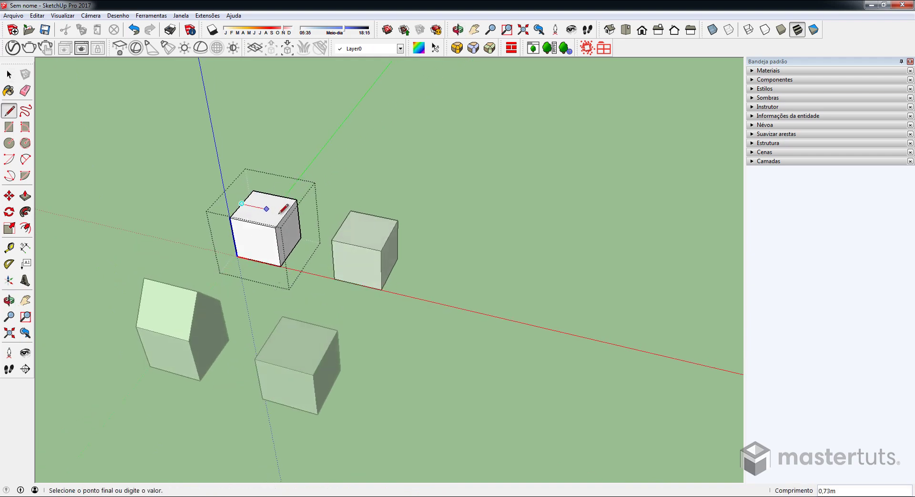
{"action": "left_click", "coordinate": [286, 212]}
Raise that line up the blue axis into a ridge, roofing both caixa copies.
{"action": "key", "text": "space"}
{"action": "left_click", "coordinate": [282, 213]}
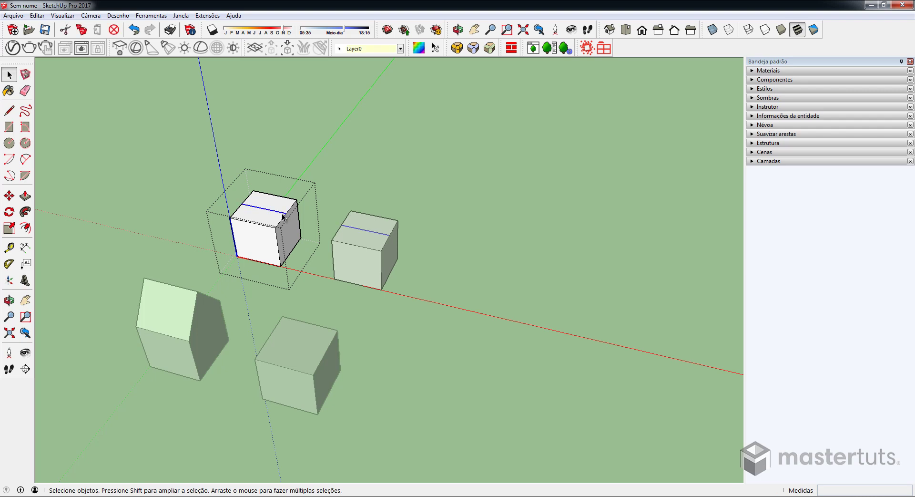
{"action": "key", "text": "m"}
{"action": "left_click", "coordinate": [282, 212]}
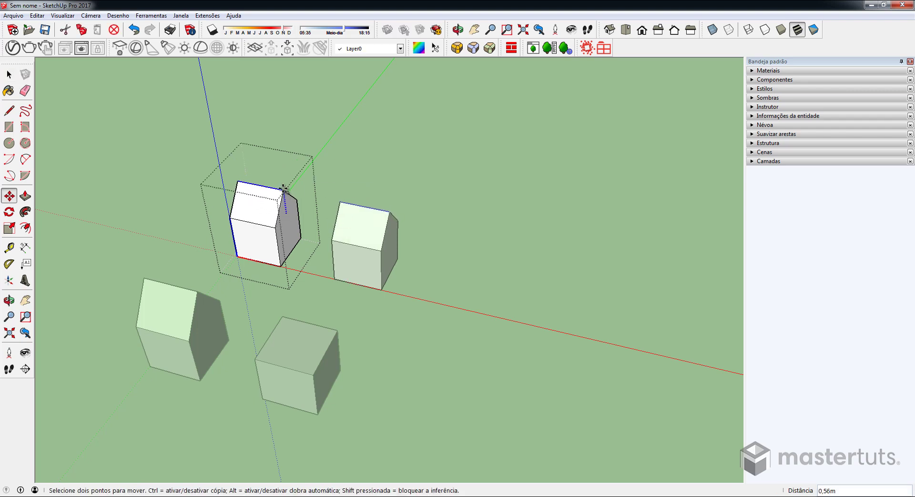
{"action": "left_click", "coordinate": [283, 187]}
{"action": "mouse_move", "coordinate": [283, 188]}
{"action": "middle_mouse_down"}
{"action": "mouse_move", "coordinate": [235, 225]}
{"action": "mouse_move", "coordinate": [257, 241]}
{"action": "mouse_move", "coordinate": [441, 262]}
{"action": "mouse_move", "coordinate": [346, 268]}
{"action": "mouse_move", "coordinate": [404, 266]}
{"action": "middle_mouse_up"}
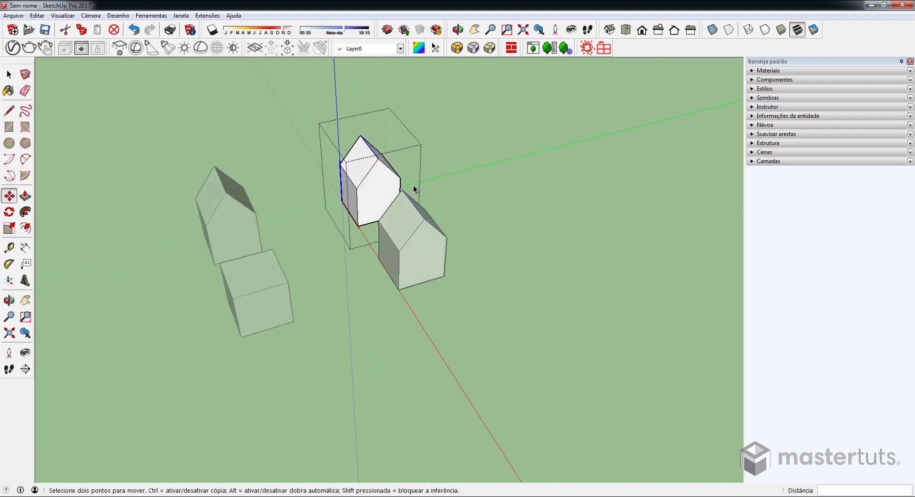
{"action": "key", "text": "space"}
Copy the lower-right house off to the right and rotate the copy.
{"action": "left_click", "coordinate": [413, 236]}
{"action": "left_click", "coordinate": [434, 258]}
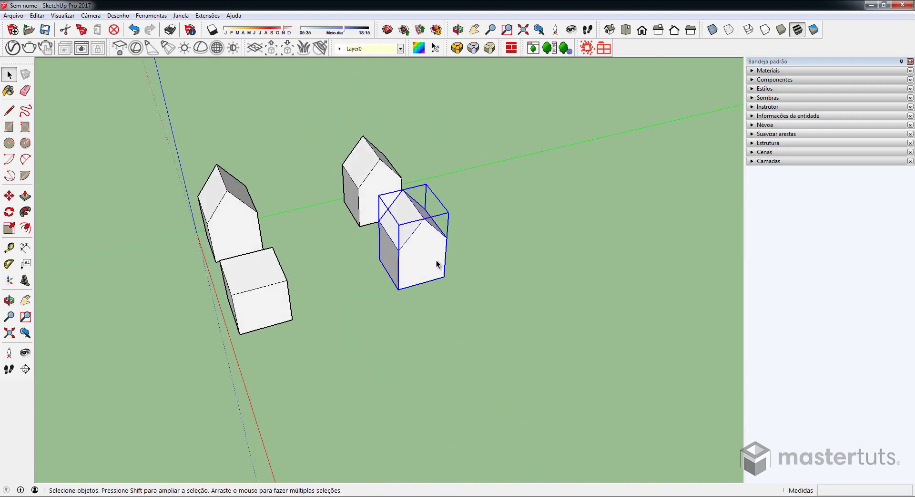
{"action": "middle_click_drag", "start_coordinate": [436, 259], "coordinate": [325, 256]}
{"action": "key", "text": "m"}
{"action": "left_click", "coordinate": [235, 262]}
{"action": "key", "text": "ctrl"}
{"action": "left_click", "coordinate": [519, 229]}
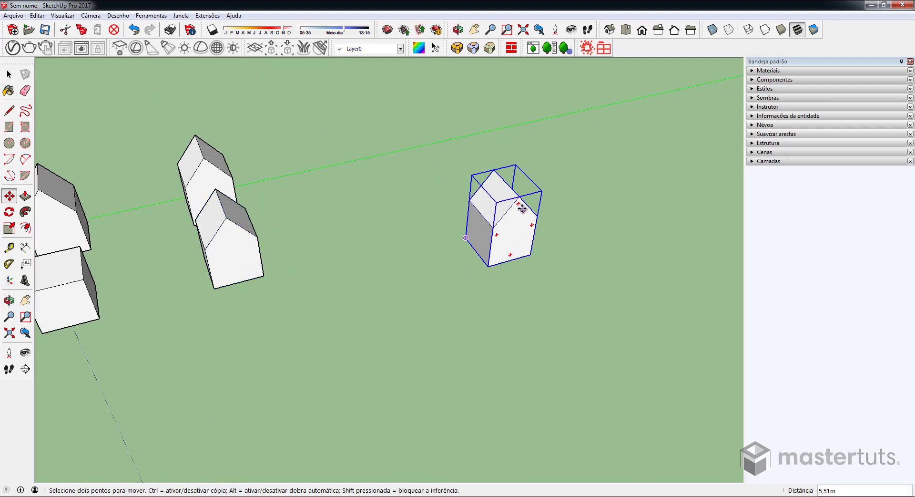
{"action": "key", "text": "q"}
{"action": "left_click", "coordinate": [471, 373]}
Move the lower middle house to a new spot lower down and turn it to a new angle.
{"action": "key", "text": "space"}
{"action": "left_click", "coordinate": [250, 244]}
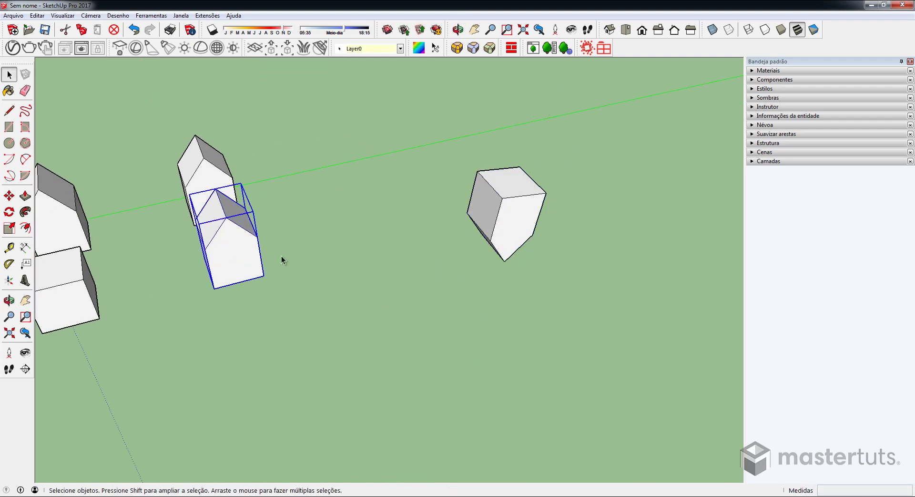
{"action": "key", "text": "m"}
{"action": "left_click", "coordinate": [281, 258]}
{"action": "left_click", "coordinate": [513, 382]}
{"action": "key", "text": "q"}
{"action": "left_click", "coordinate": [486, 345]}
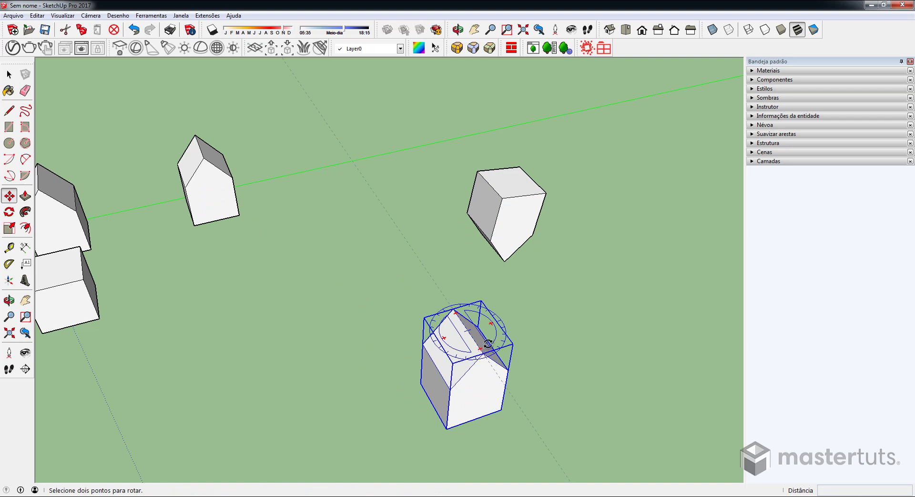
{"action": "left_click", "coordinate": [496, 334]}
{"action": "key", "text": "space"}
Draw a door rectangle on the wall inside the right-hand house component.
{"action": "double_click", "coordinate": [213, 176]}
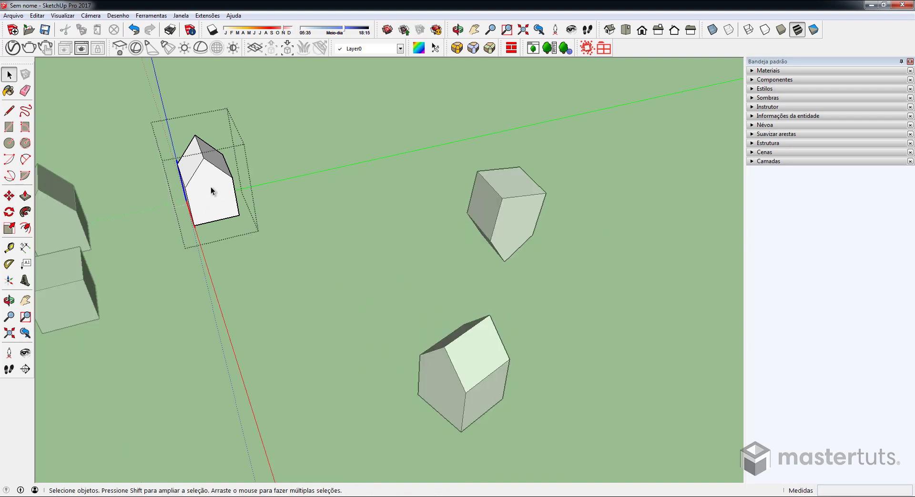
{"action": "left_click", "coordinate": [267, 233]}
{"action": "double_click", "coordinate": [502, 213]}
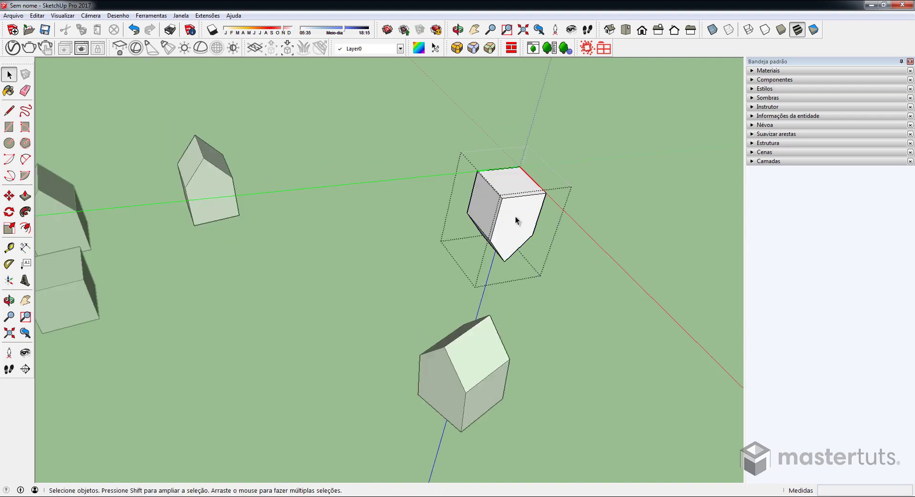
{"action": "key", "text": "r"}
{"action": "left_click", "coordinate": [524, 196]}
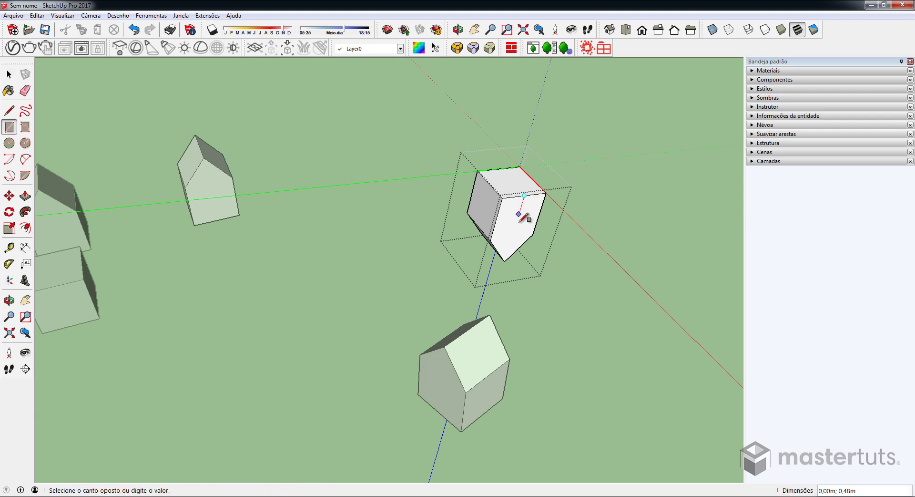
{"action": "left_click", "coordinate": [517, 228]}
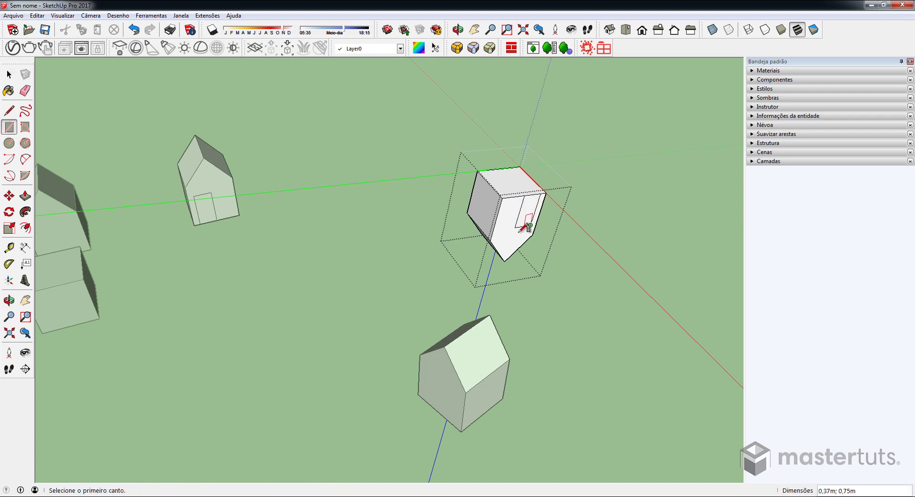
Recess the door 0.05 m into the wall and exit the component to view all houses.
{"action": "key", "text": "p"}
{"action": "left_click", "coordinate": [527, 217]}
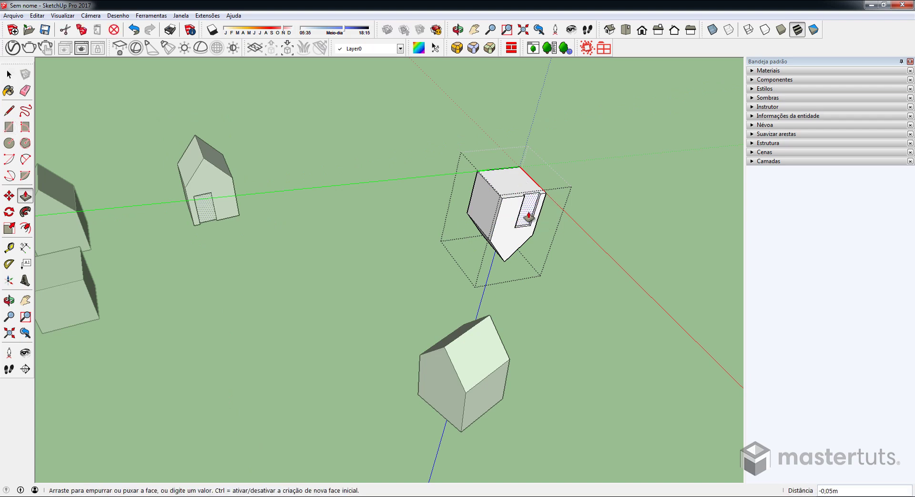
{"action": "left_click", "coordinate": [519, 236]}
{"action": "key", "text": "space"}
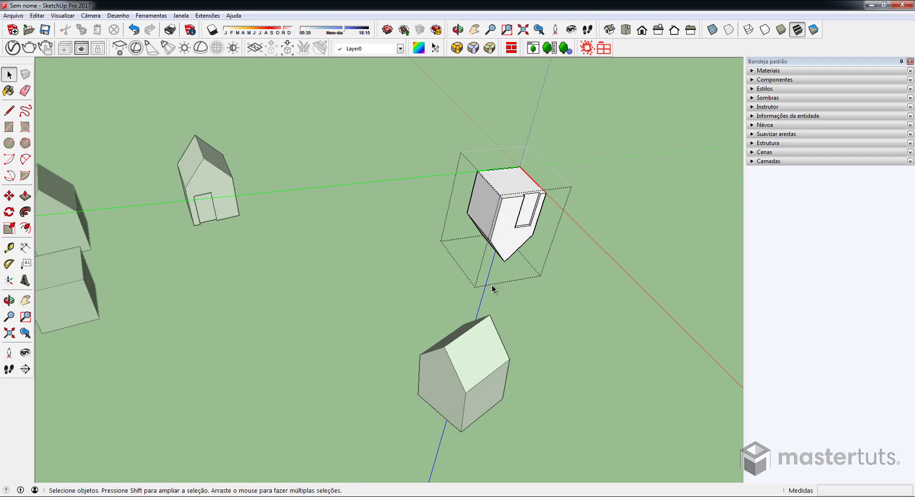
{"action": "left_click", "coordinate": [353, 268]}
{"action": "mouse_move", "coordinate": [311, 291]}
{"action": "middle_mouse_down"}
{"action": "mouse_move", "coordinate": [296, 317]}
{"action": "mouse_move", "coordinate": [427, 301]}
{"action": "middle_mouse_up"}
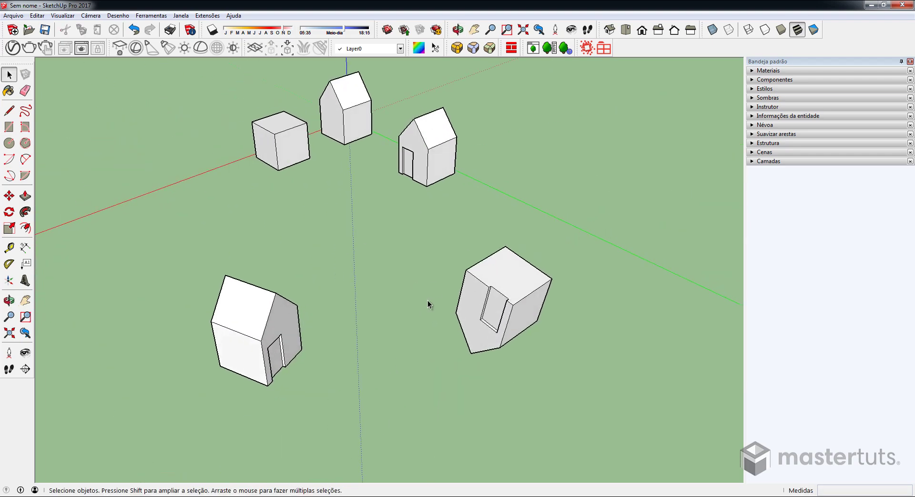